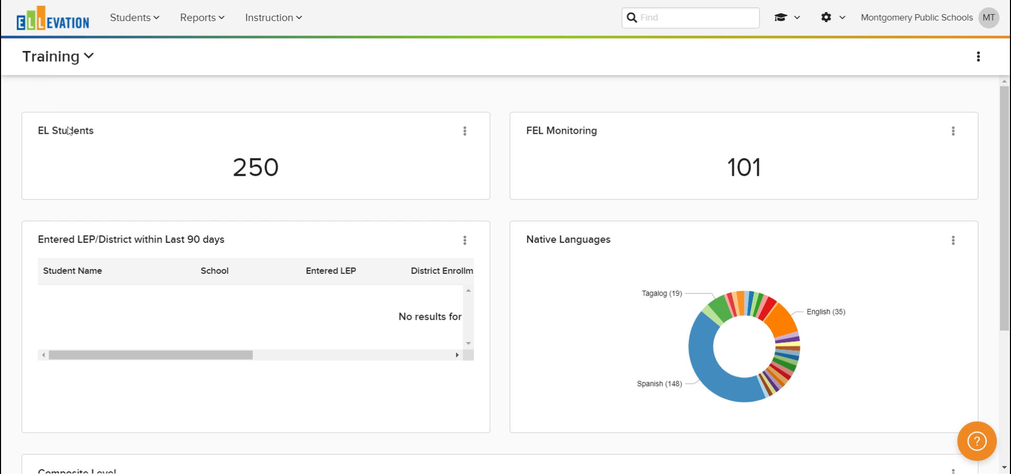
Open the EL Students list and add a filter for Composite Level is any of 3-Developing
{"action": "left_click", "coordinate": [66, 133]}
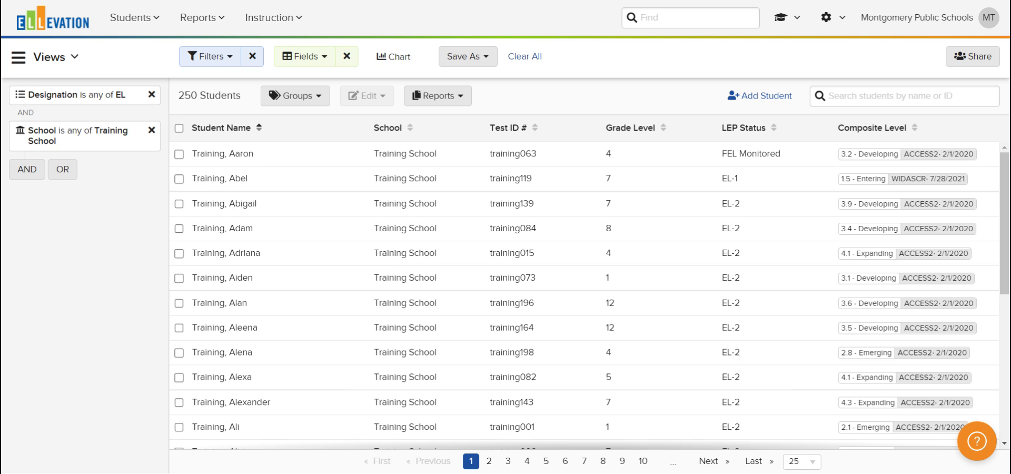
{"action": "left_click", "coordinate": [32, 173]}
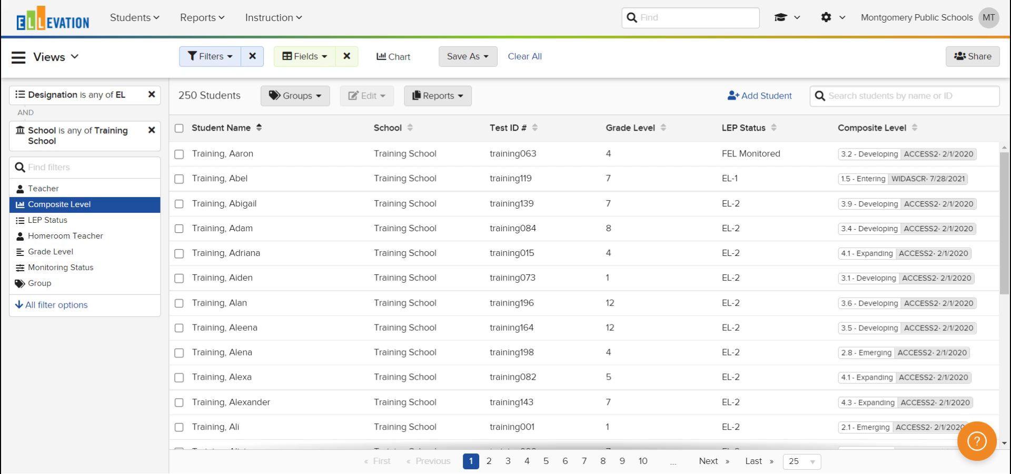
{"action": "left_click", "coordinate": [59, 208]}
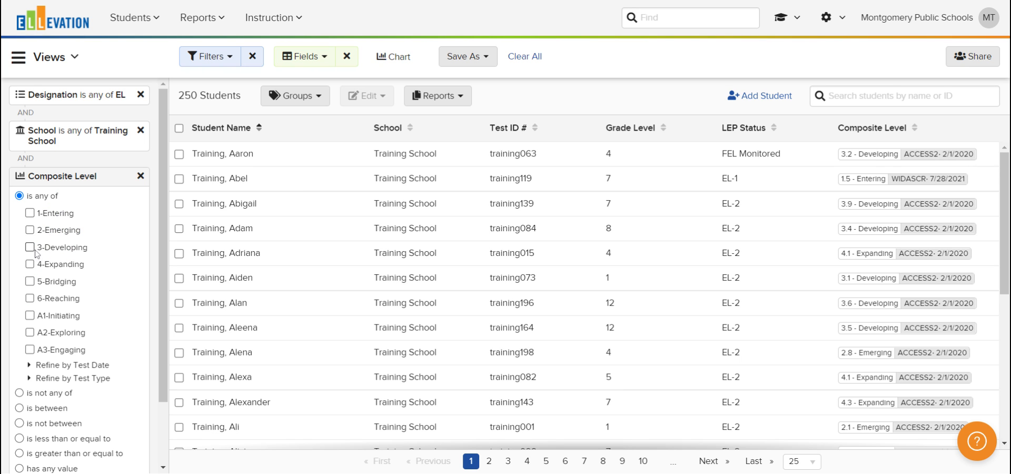
{"action": "left_click", "coordinate": [30, 247]}
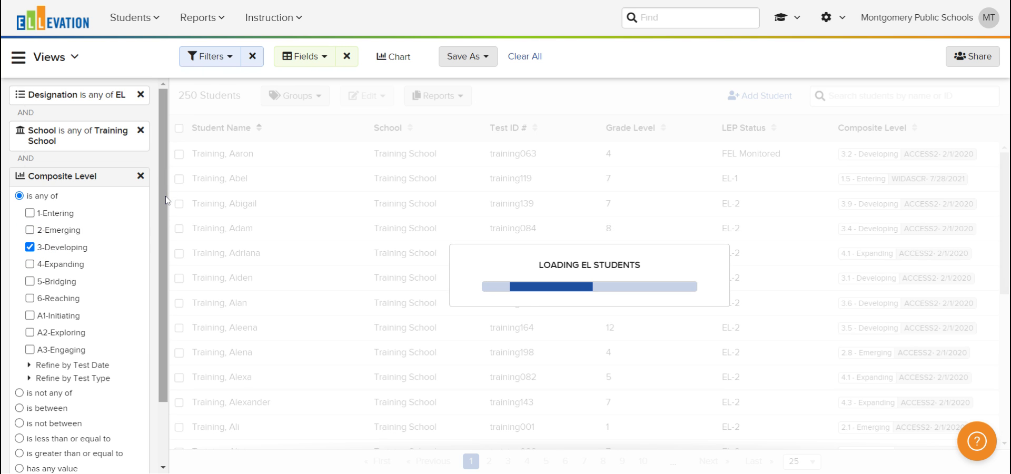
{"action": "scroll", "coordinate": [163, 194], "scroll_direction": "down", "scroll_amount": 3}
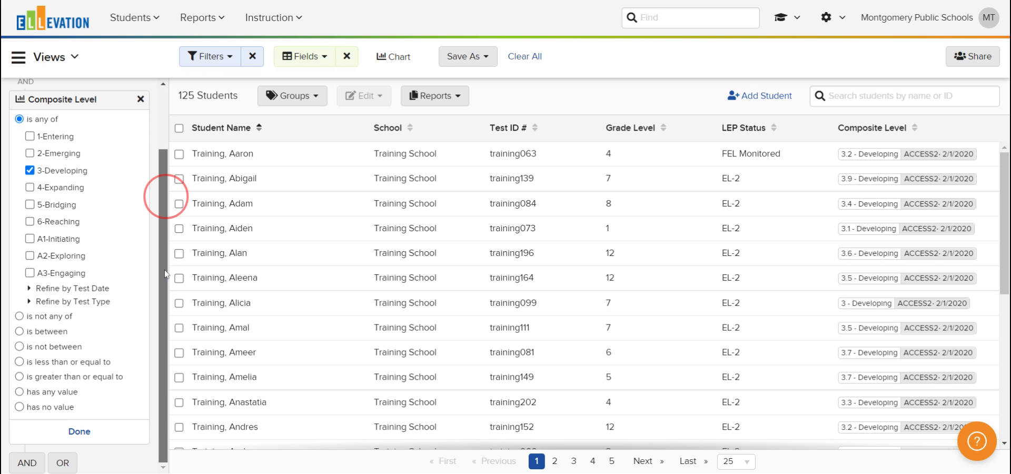
{"action": "left_click", "coordinate": [73, 437]}
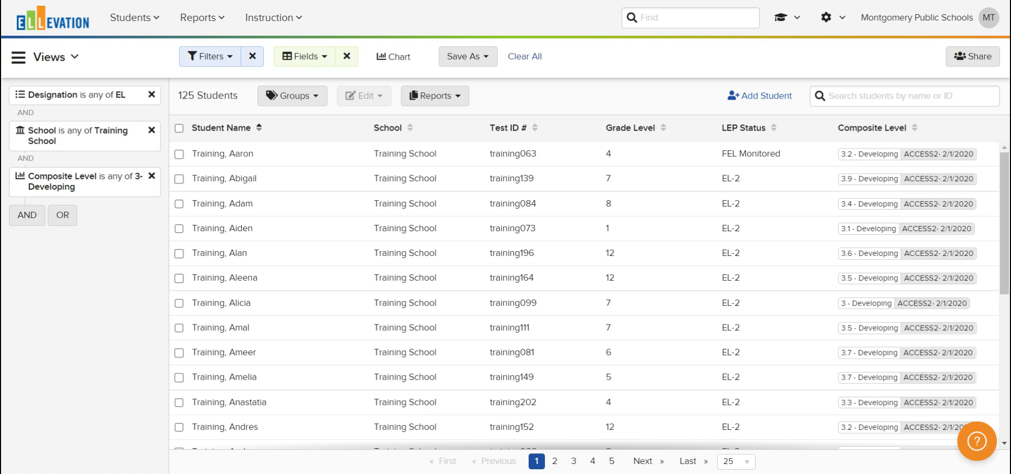
For all filtered students across pages, begin assigning new LEP Services for the full 2021/2022 year, replacing the existing ones
{"action": "left_click", "coordinate": [179, 128]}
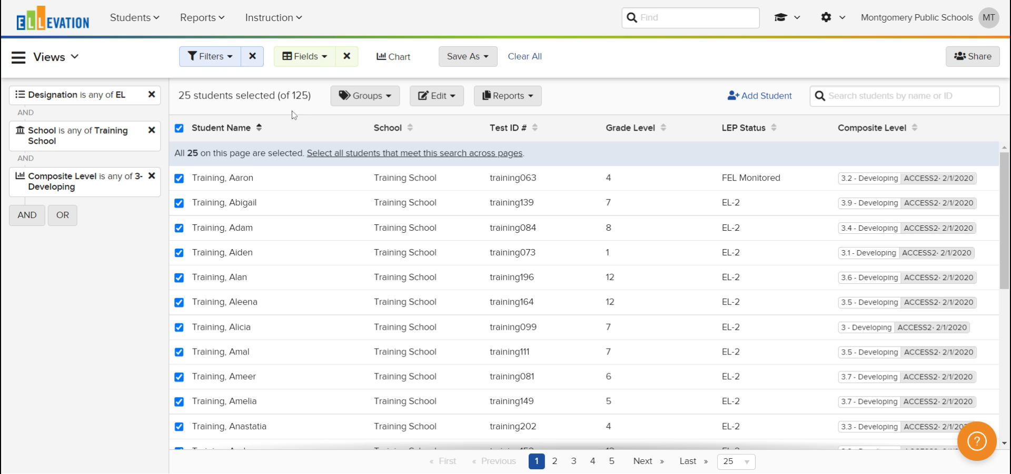
{"action": "left_click", "coordinate": [361, 154]}
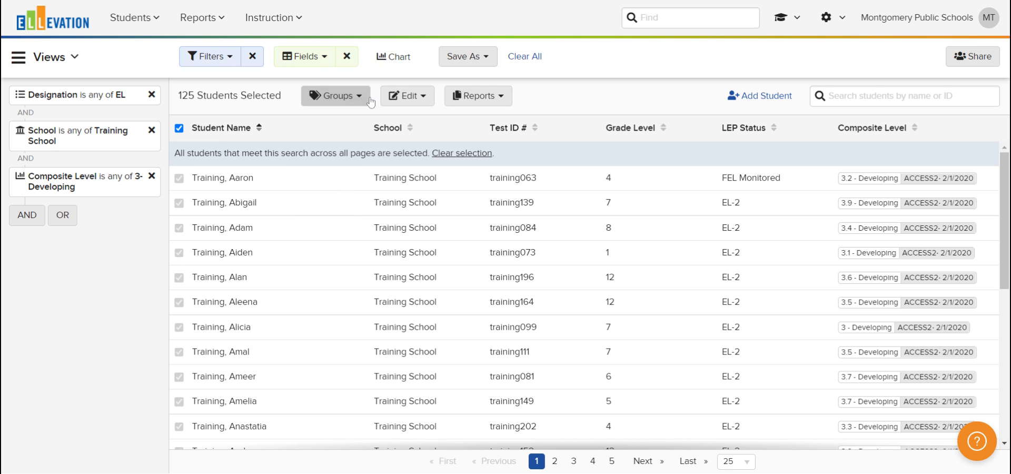
{"action": "left_click", "coordinate": [421, 101]}
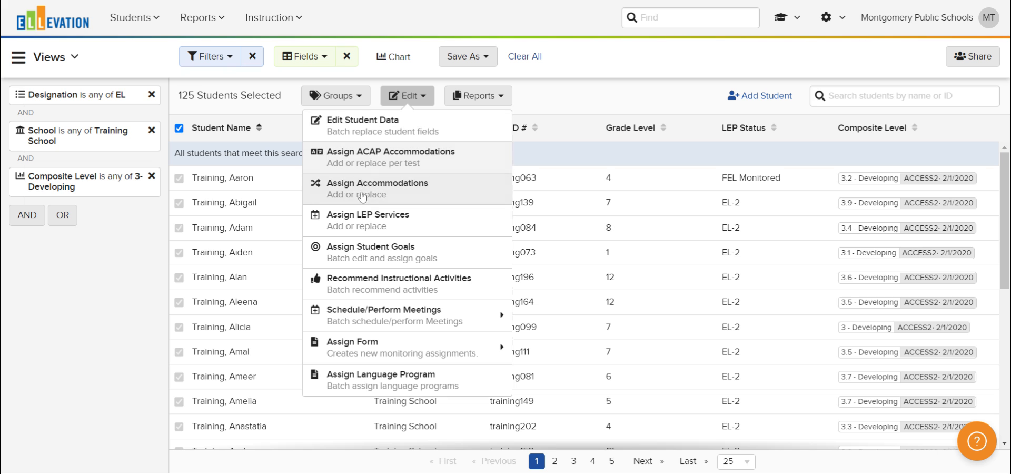
{"action": "left_click", "coordinate": [363, 224]}
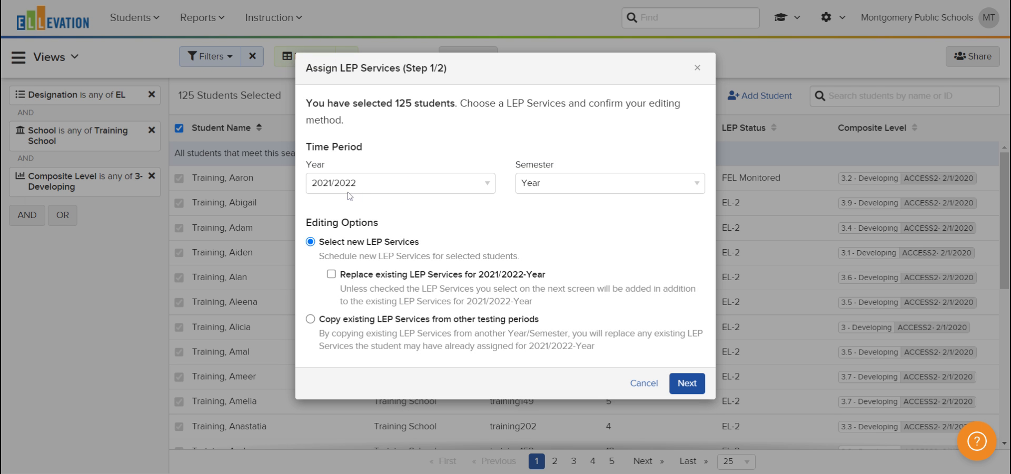
{"action": "left_click", "coordinate": [572, 192]}
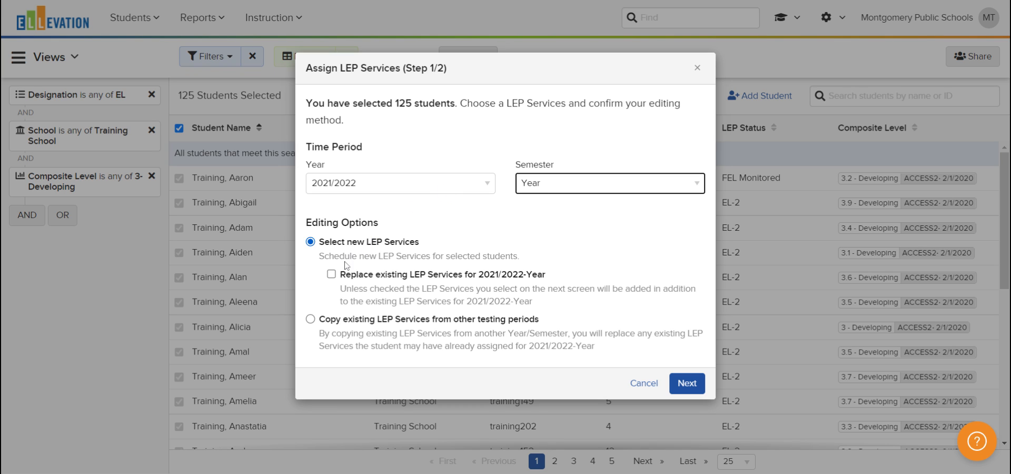
{"action": "left_click", "coordinate": [333, 274]}
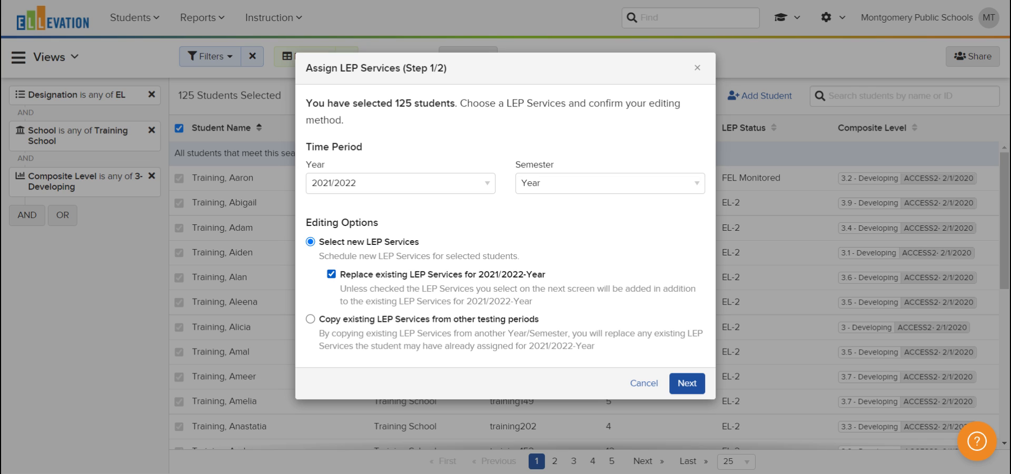
{"action": "left_click", "coordinate": [677, 388]}
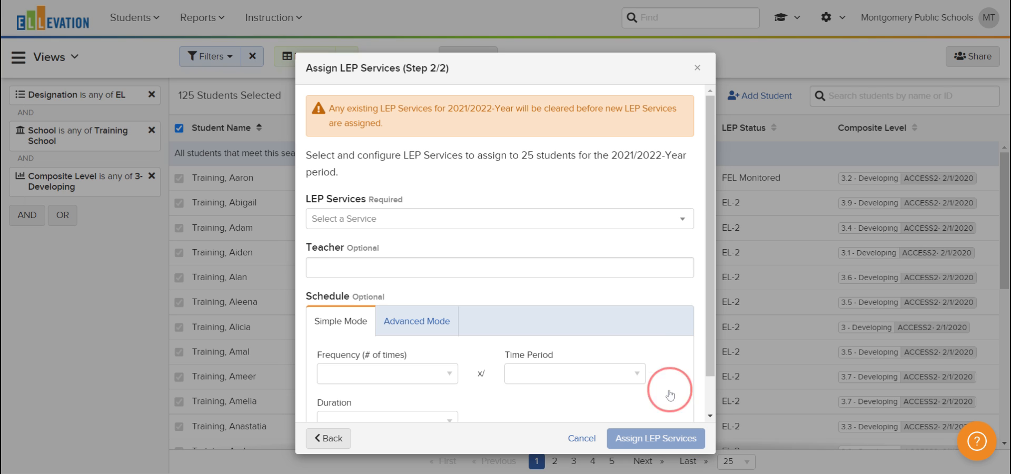
Choose ESL Pull-out as the LEP service and enter the teacher's last name
{"action": "left_click", "coordinate": [527, 225]}
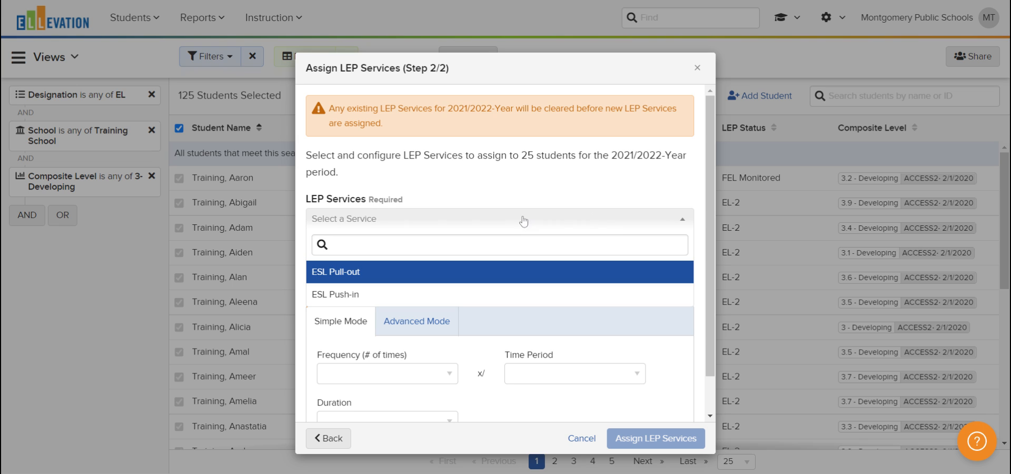
{"action": "left_click", "coordinate": [339, 277]}
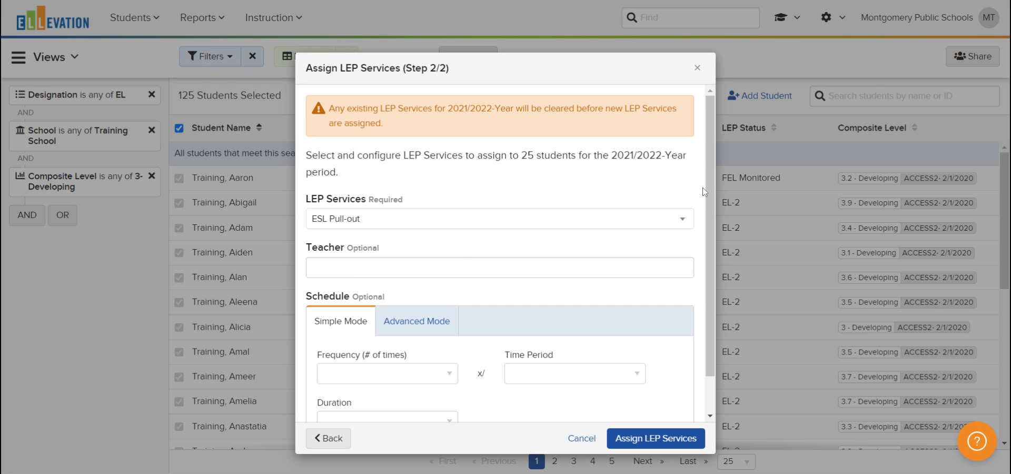
{"action": "left_click_drag", "start_coordinate": [709, 178], "coordinate": [712, 252]}
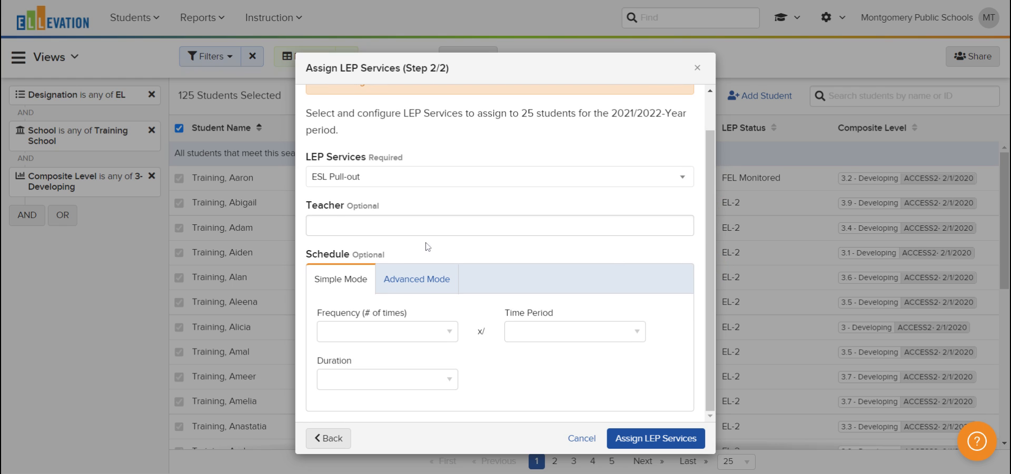
{"action": "left_click", "coordinate": [426, 226]}
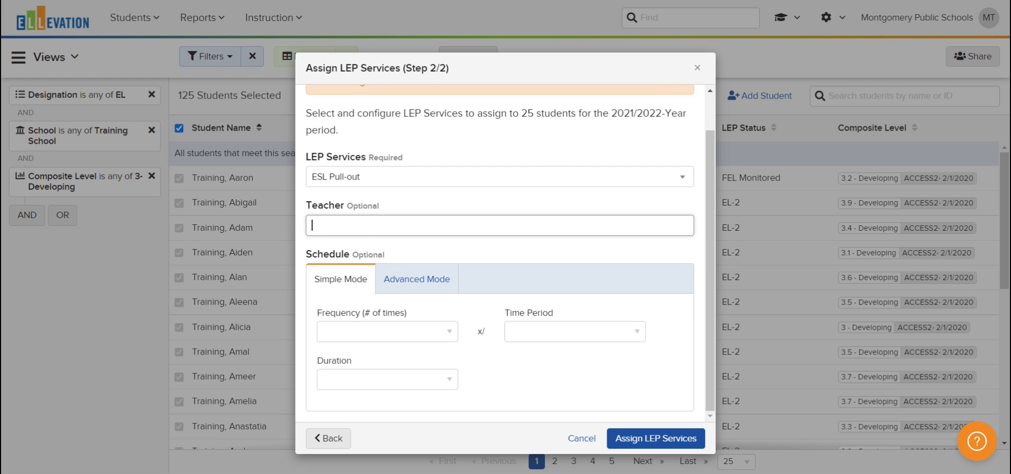
{"action": "type", "text": "Thurman"}
Schedule the service 2 times per Week with a duration of 0:45, and assign it to the selected students
{"action": "left_click", "coordinate": [434, 334]}
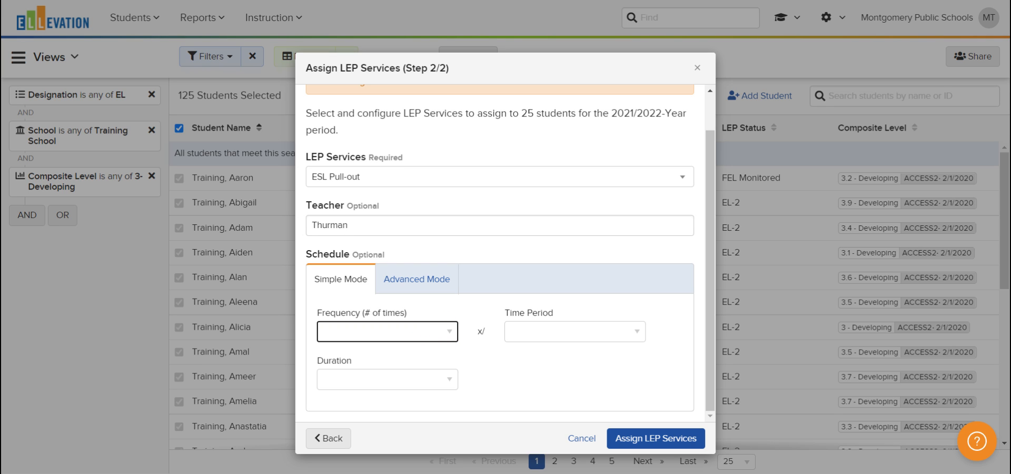
{"action": "type", "text": "2"}
{"action": "left_click", "coordinate": [548, 338]}
{"action": "type", "text": "Week"}
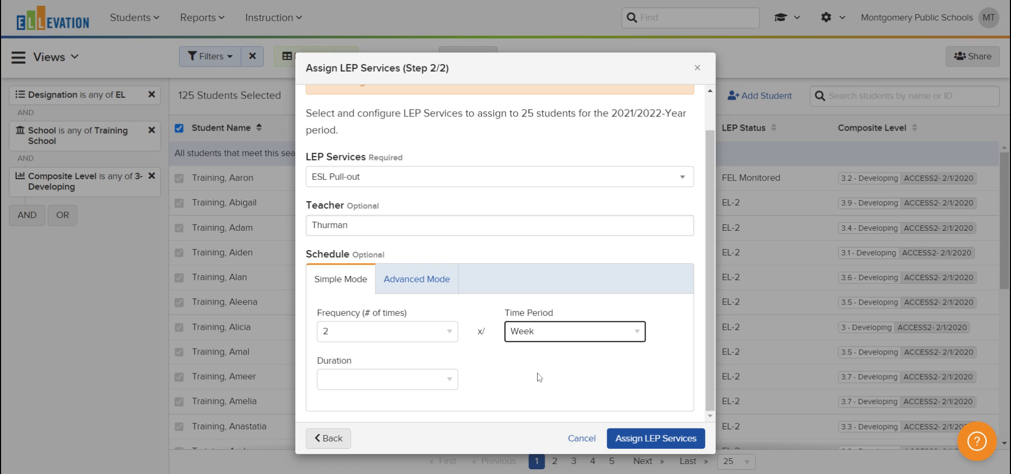
{"action": "left_click", "coordinate": [435, 383]}
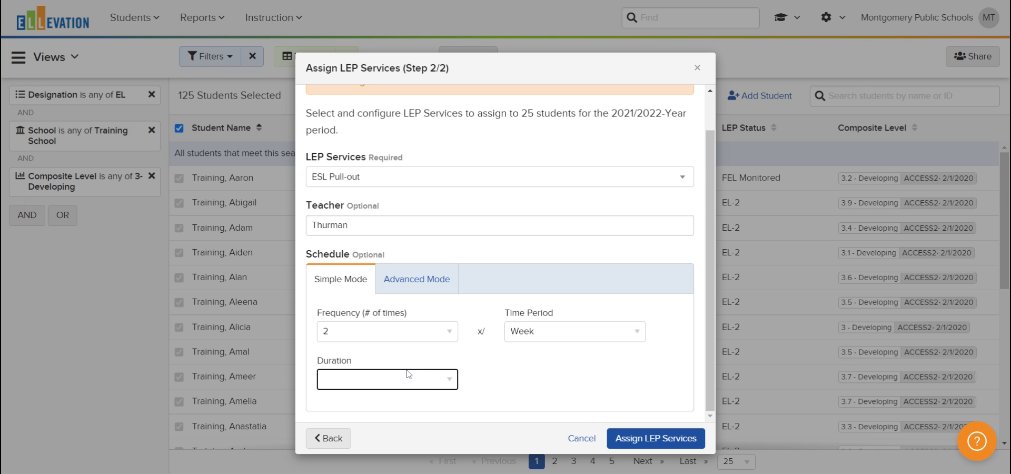
{"action": "type", "text": "0:45"}
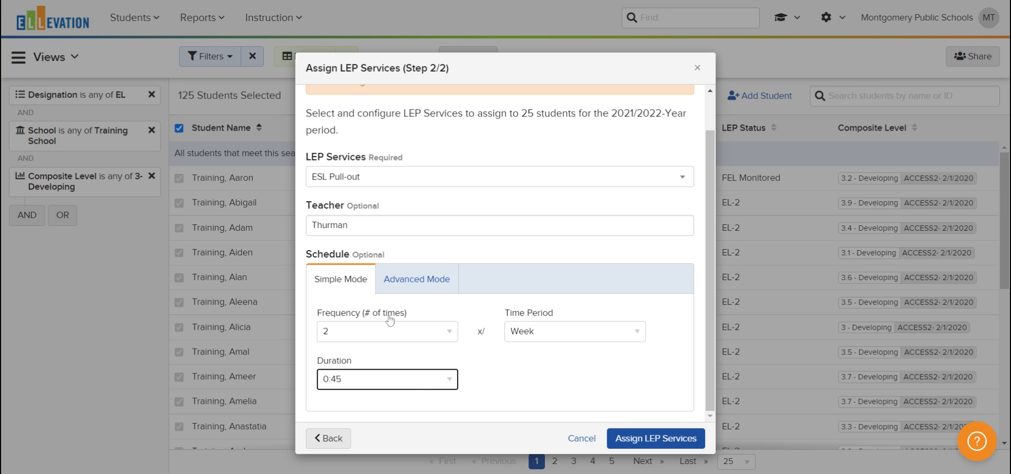
{"action": "left_click", "coordinate": [640, 442]}
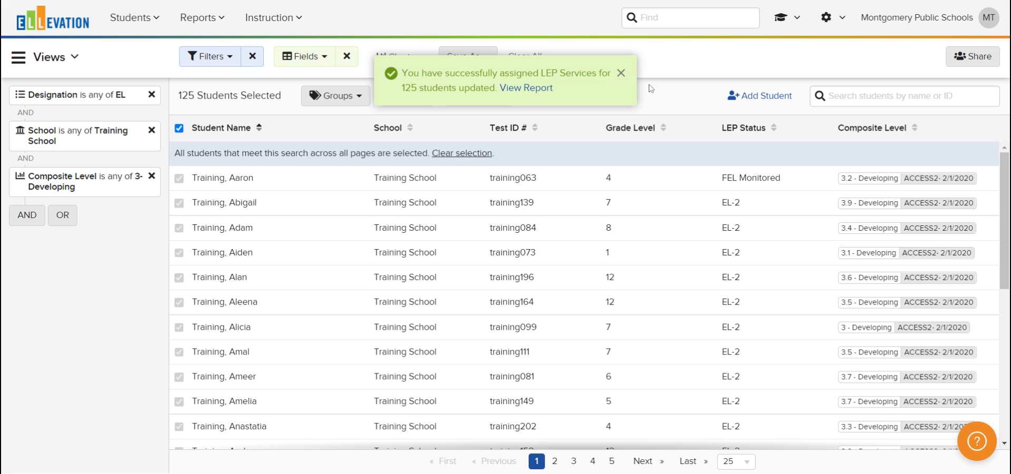
{"action": "left_click", "coordinate": [622, 74]}
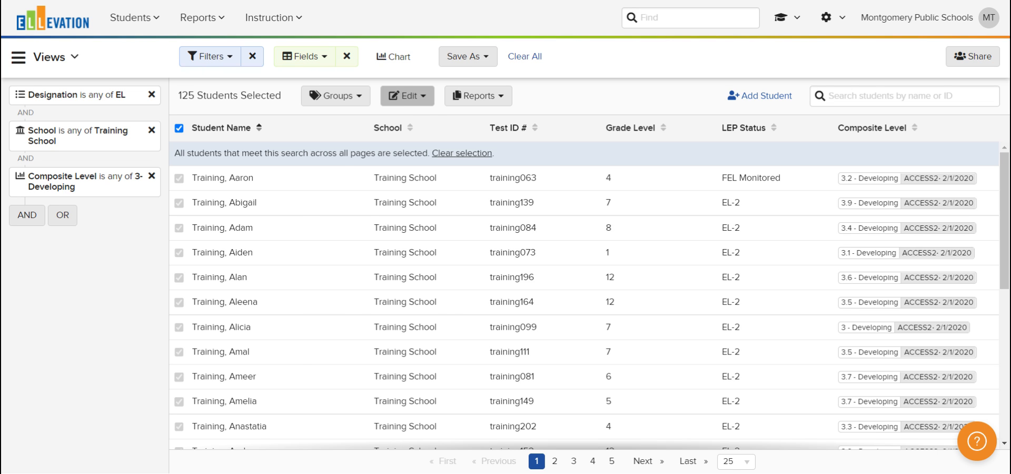
Start assigning accommodations to the selected students, choosing Provide repeated reviews and drills, Teach in small group, and Utilize assignment notebooks and prompts
{"action": "left_click", "coordinate": [422, 97]}
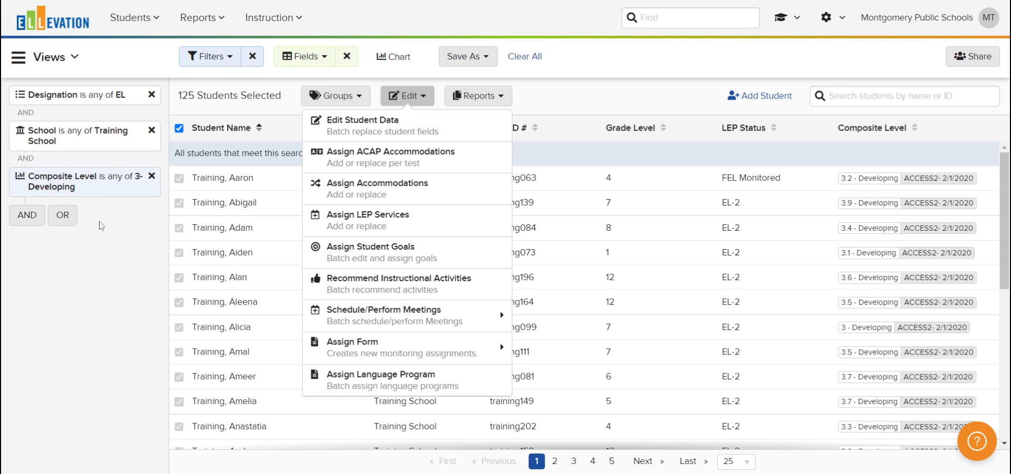
{"action": "left_click", "coordinate": [394, 194]}
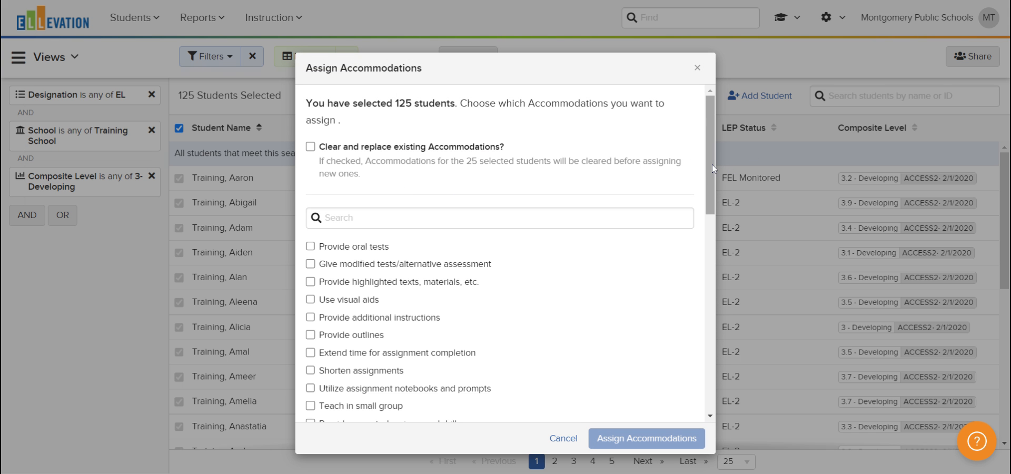
{"action": "left_click_drag", "start_coordinate": [712, 164], "coordinate": [713, 178]}
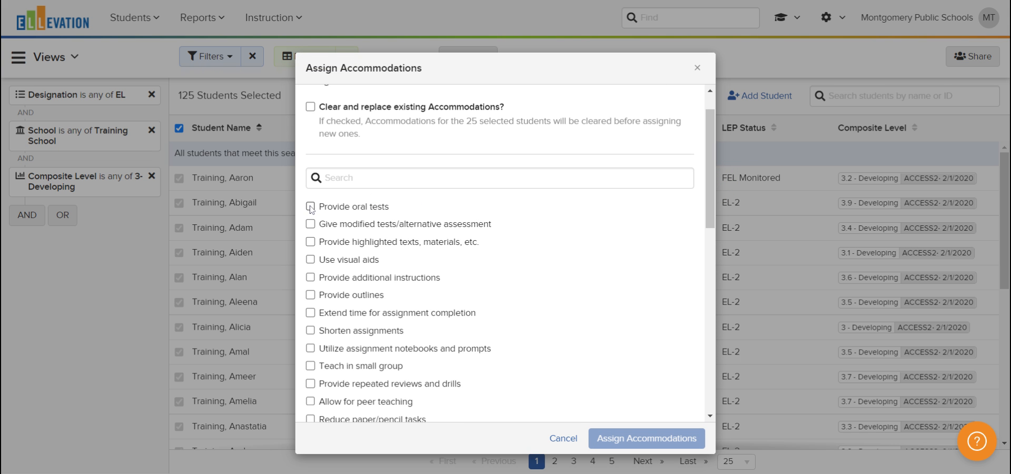
{"action": "left_click", "coordinate": [311, 383]}
{"action": "left_click", "coordinate": [311, 366]}
{"action": "left_click", "coordinate": [311, 349]}
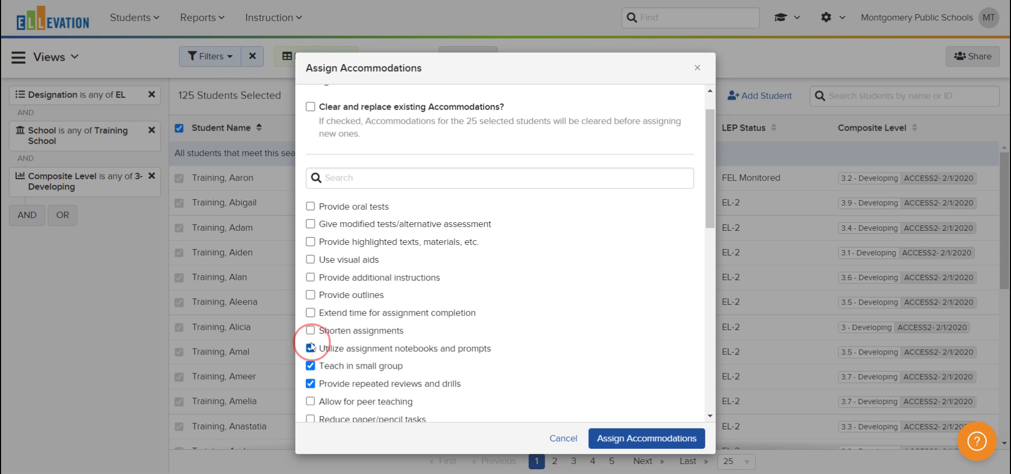
Add Shorten assignments, Extend time for assignment completion, Provide outlines and Provide additional instructions, and assign the chosen accommodations
{"action": "left_click", "coordinate": [311, 330]}
{"action": "left_click", "coordinate": [311, 312]}
{"action": "left_click", "coordinate": [313, 293]}
{"action": "left_click", "coordinate": [311, 277]}
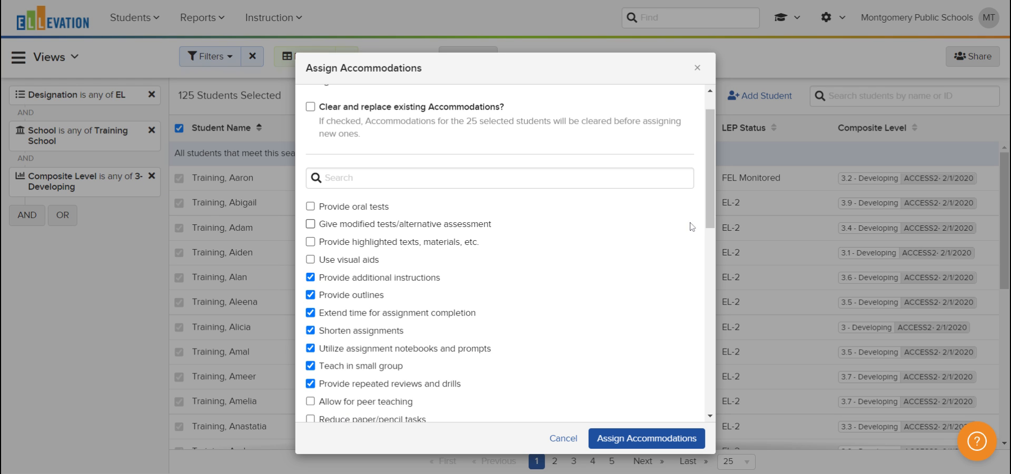
{"action": "left_click_drag", "start_coordinate": [711, 213], "coordinate": [714, 228]}
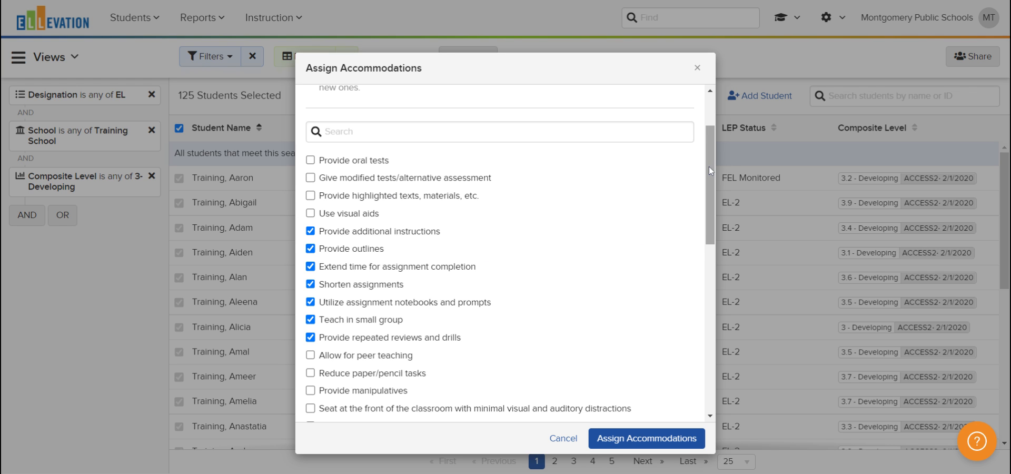
{"action": "left_click_drag", "start_coordinate": [711, 172], "coordinate": [712, 182]}
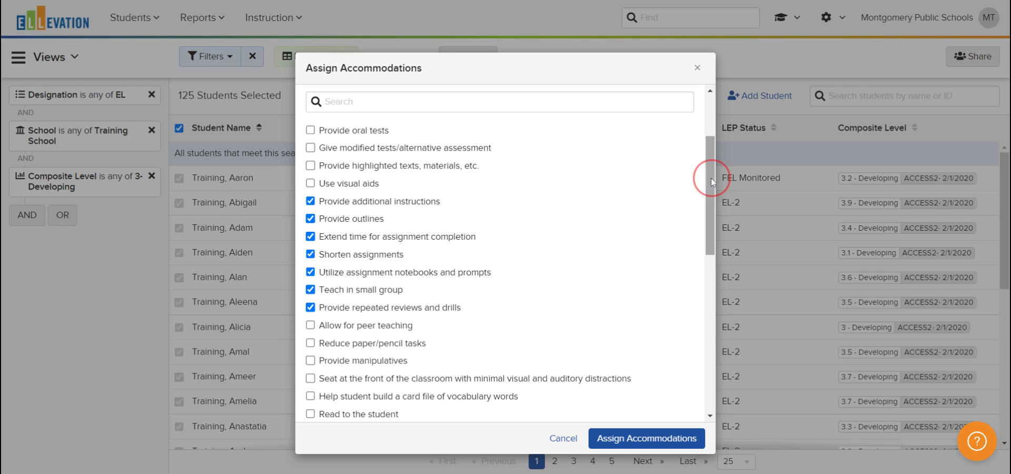
{"action": "left_click", "coordinate": [643, 444]}
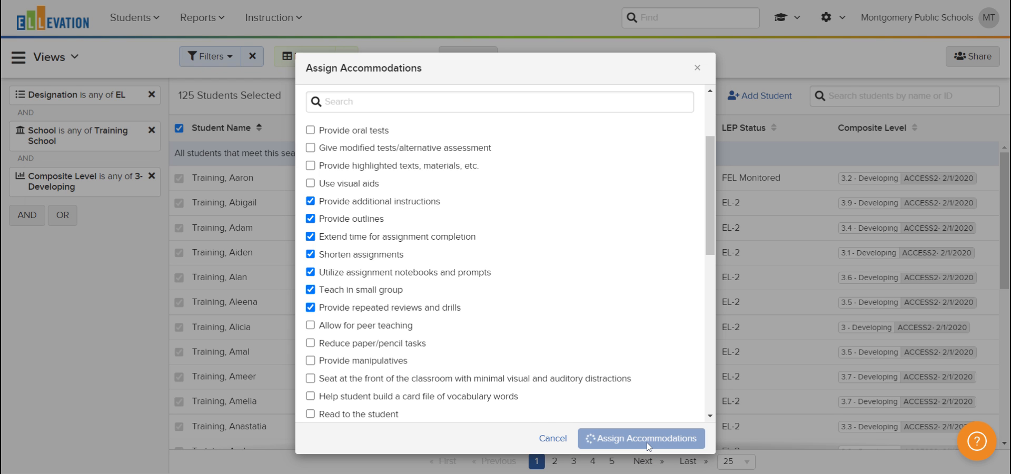